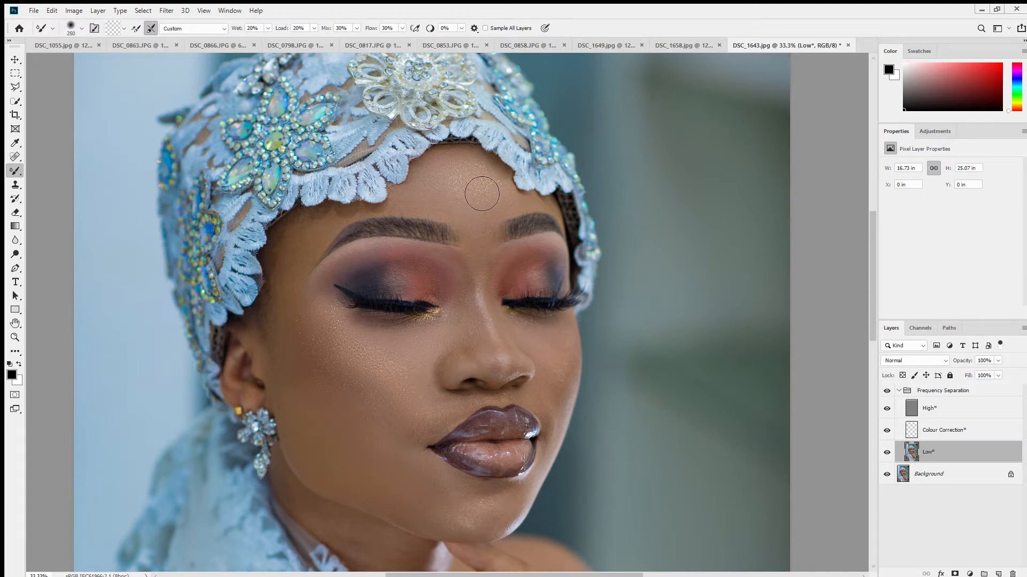
- Smooth the forehead and cheek skin on the Low* layer with the Mixer Brush at 20% wet, 20% load, 30% mix and 30% flow
key("bracketleft")
key("bracketleft")
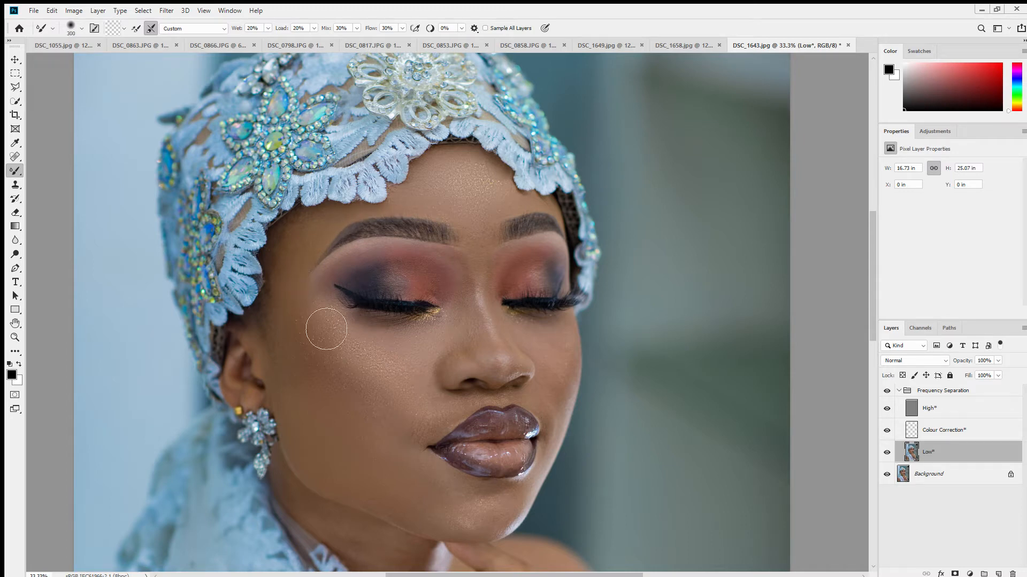
key("bracketright")
key("bracketright")
key("bracketright")
key("bracketleft")
key("bracketleft")
key("bracketright")
key("bracketright")
- Blend the skin tones of the chin and the area beside the nose with a Mixer Brush of about 200 px
key("bracketright")
key("bracketleft")
mouse_move(433, 529)
left_mouse_down()
mouse_move(385, 509)
mouse_move(457, 517)
left_mouse_up()
key("bracketleft")
key("bracketright")
key("bracketleft")
key("bracketright")
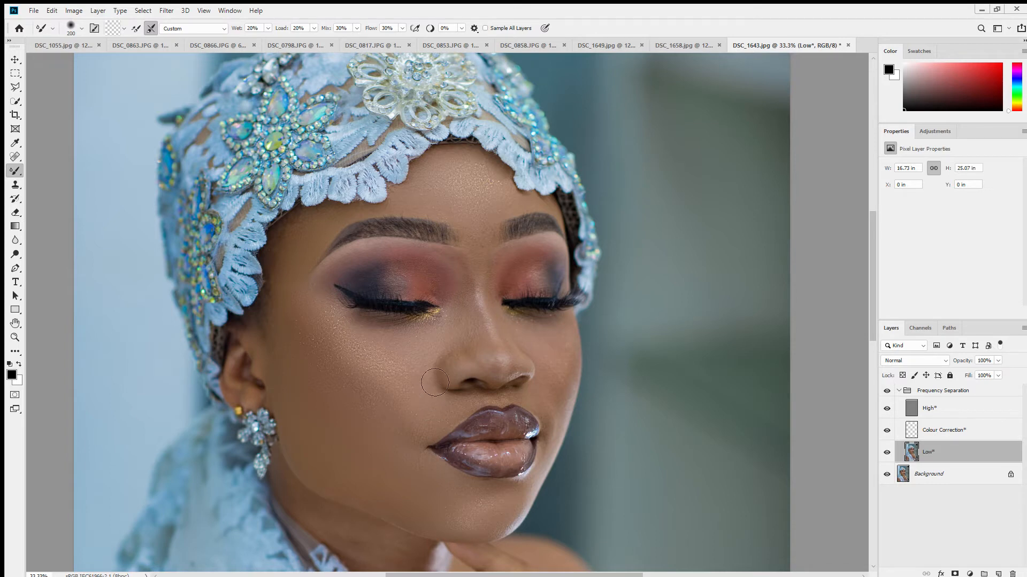
- Blend the skin around the nose and eyes on the Low* layer, using a brush of about 125 px for tight areas
key("bracketleft")
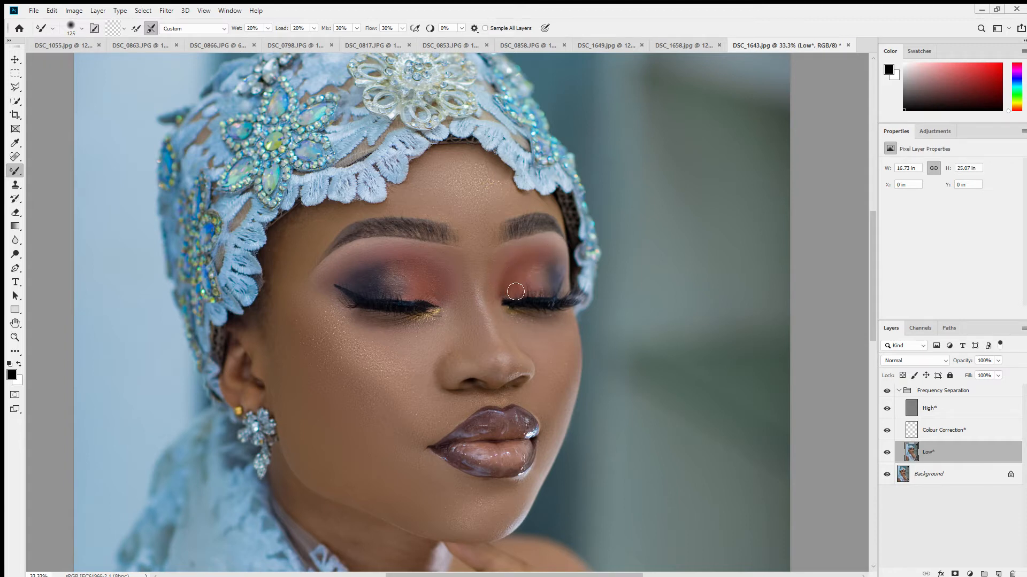
key("bracketright")
key("bracketright")
key("bracketleft")
key("bracketleft")
key("bracketright")
key("bracketright")
key("bracketright")
key("bracketright")
key("bracketleft")
key("bracketleft")
key("bracketleft")
- Smooth the neck skin below the chin, between the lace scarf and the raised fingers
scroll(335, 526, "down", 5)
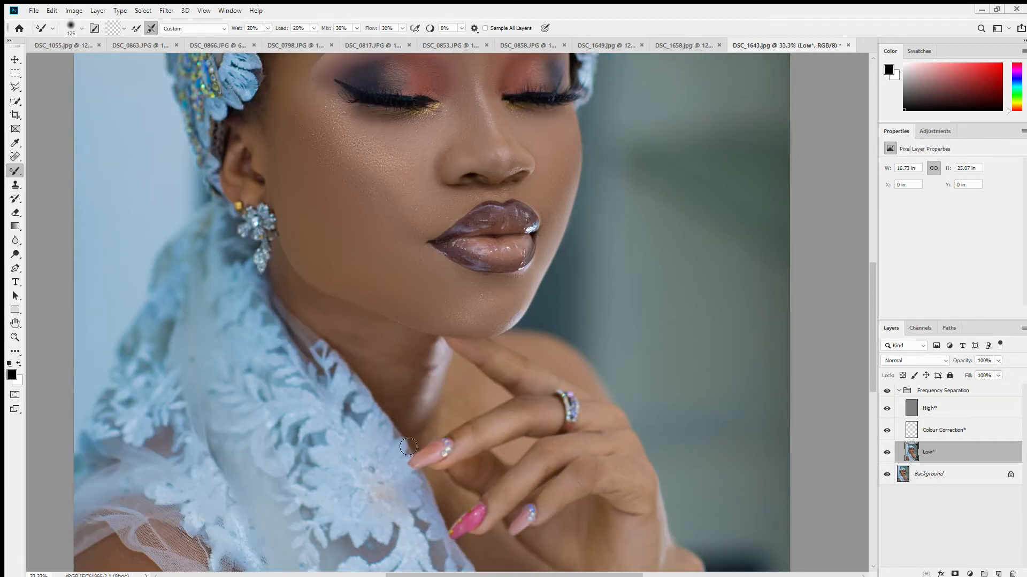
key("bracketright")
key("bracketright")
key("bracketright")
key("bracketright")
key("bracketleft")
key("bracketleft")
key("bracketright")
key("bracketleft")
key("bracketright")
key("bracketleft")
scroll(443, 400, "down", 3)
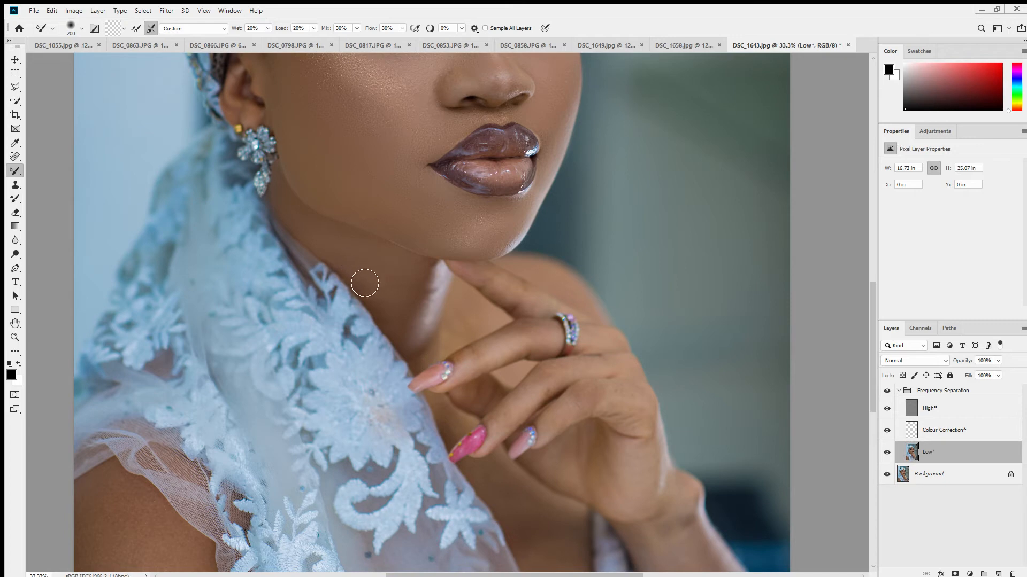
- Smooth the chest skin between the lace scarf and the neckline with a Mixer Brush of about 250 px
scroll(538, 366, "down", 4)
scroll(538, 367, "down", 2)
key("bracketright")
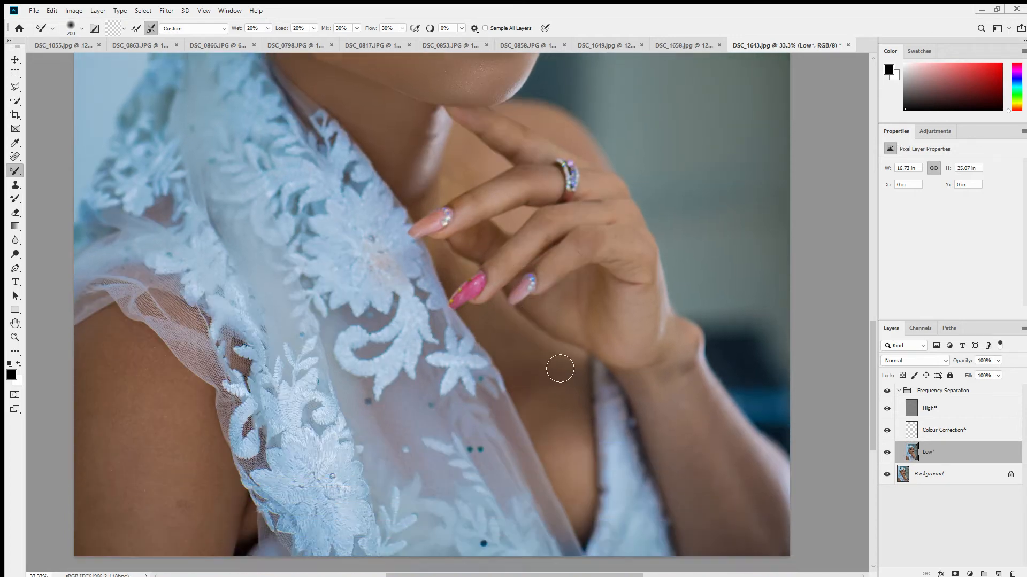
key("bracketleft")
key("bracketright")
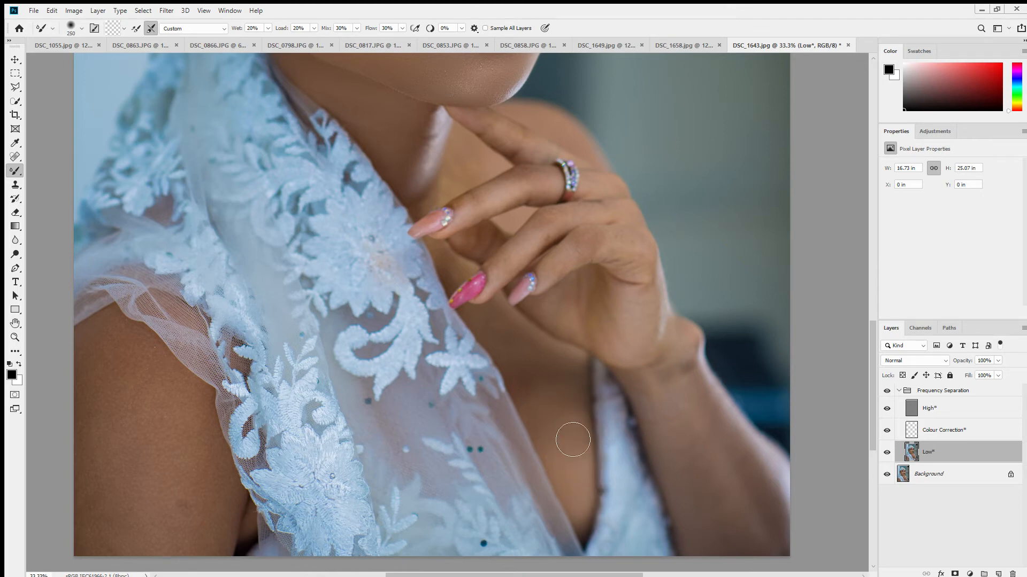
key("bracketright")
key("bracketleft")
key("m")
key("b")
- Blend the skin tones of the wrist and forearm with a Mixer Brush of about 250 to 300 px
mouse_move(607, 465)
left_mouse_down()
mouse_move(551, 294)
mouse_move(437, 348)
left_mouse_up()
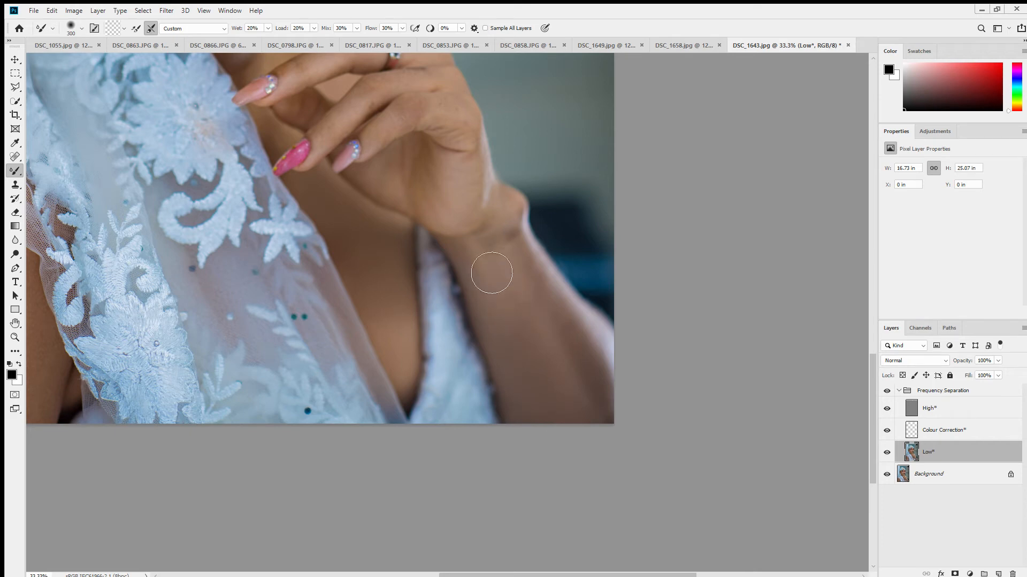
key("bracketleft")
key("bracketleft")
key("bracketright")
key("bracketright")
key("bracketright")
key("bracketleft")
key("bracketleft")
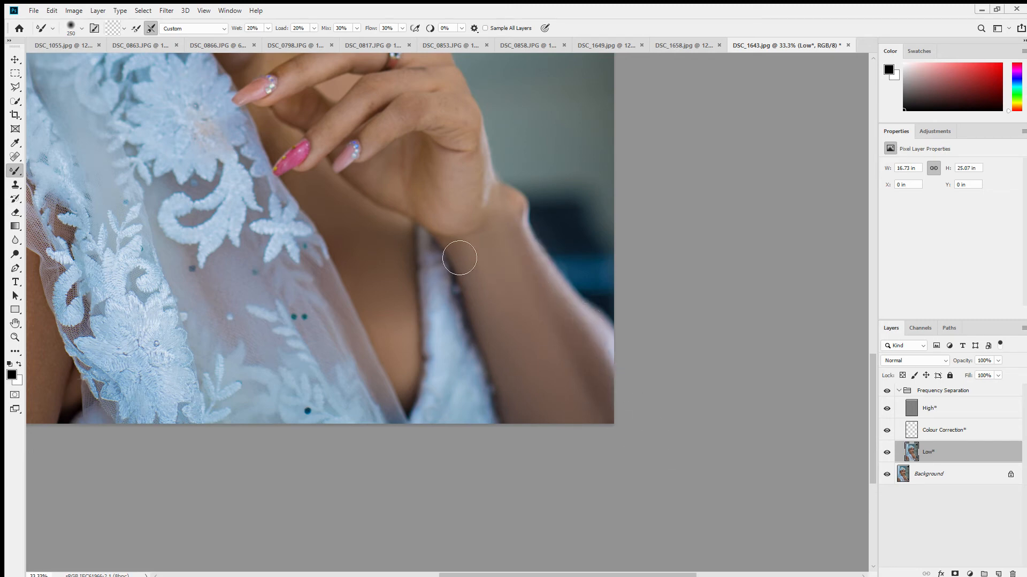
- Smooth the back of the hand and the fingers, reducing the Mixer Brush to 175 px
mouse_move(459, 219)
left_mouse_down()
mouse_move(467, 192)
mouse_move(434, 211)
left_mouse_up()
left_click_drag(482, 182, 496, 327)
key("bracketleft")
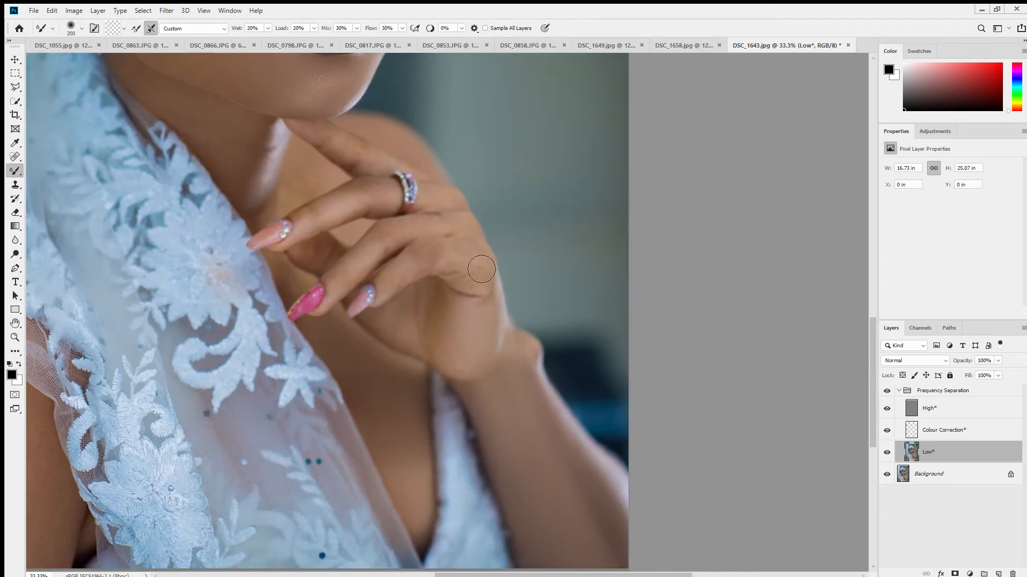
key("bracketleft")
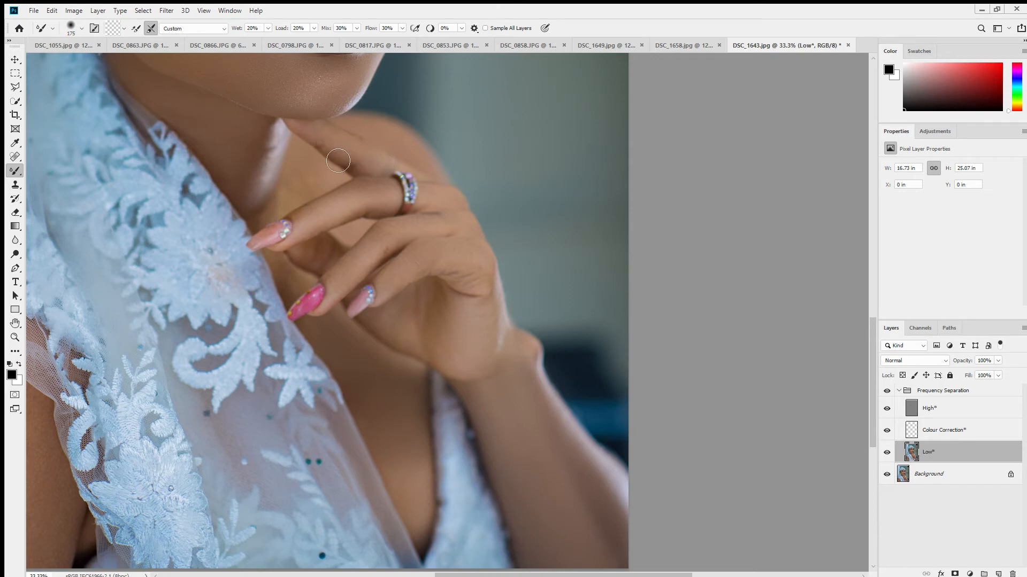
- Smooth the skin of the upper arm below the sheer sleeve with a Mixer Brush of about 300 to 500 px
mouse_move(53, 368)
left_mouse_down()
mouse_move(298, 301)
mouse_move(280, 269)
mouse_move(249, 269)
left_mouse_up()
key("bracketright")
key("bracketright")
key("bracketright")
key("bracketright")
key("bracketright")
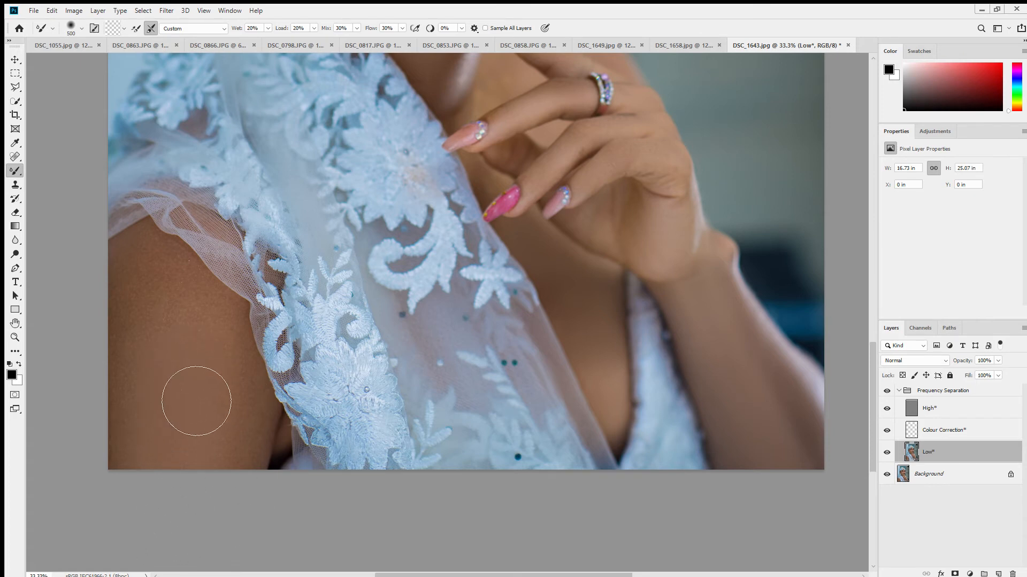
key("bracketleft")
key("bracketleft")
key("bracketright")
key("bracketleft")
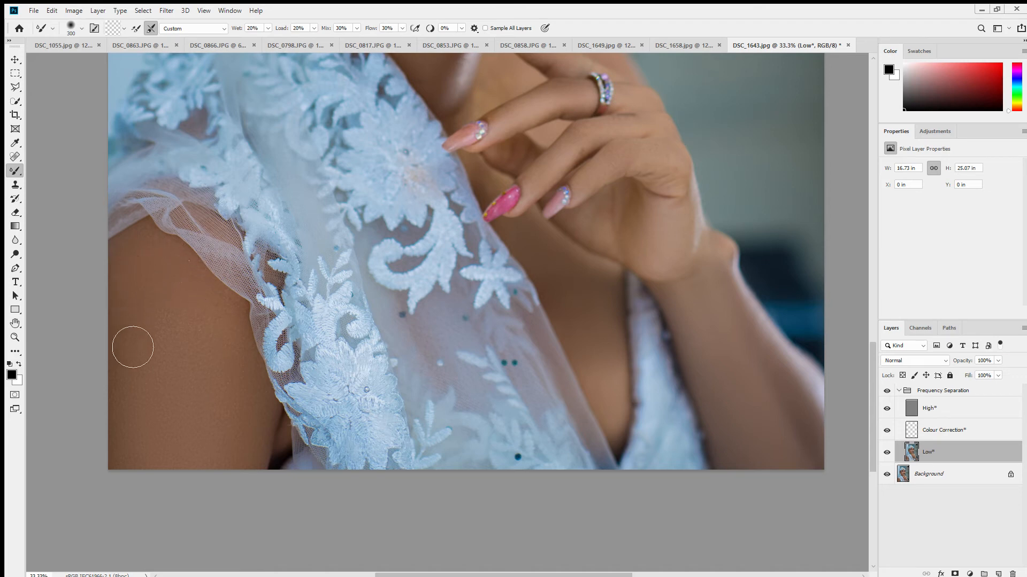
key("bracketright")
key("bracketright")
mouse_move(239, 362)
left_mouse_down()
mouse_move(207, 306)
mouse_move(168, 283)
mouse_move(167, 369)
left_mouse_up()
- Blend the remaining chest and neck skin around the fingers with a smaller Mixer Brush, starting at about 125 px
key("bracketleft")
key("bracketleft")
key("bracketleft")
key("bracketleft")
scroll(572, 249, "up", 5)
key("bracketleft")
key("bracketleft")
key("bracketleft")
key("bracketleft")
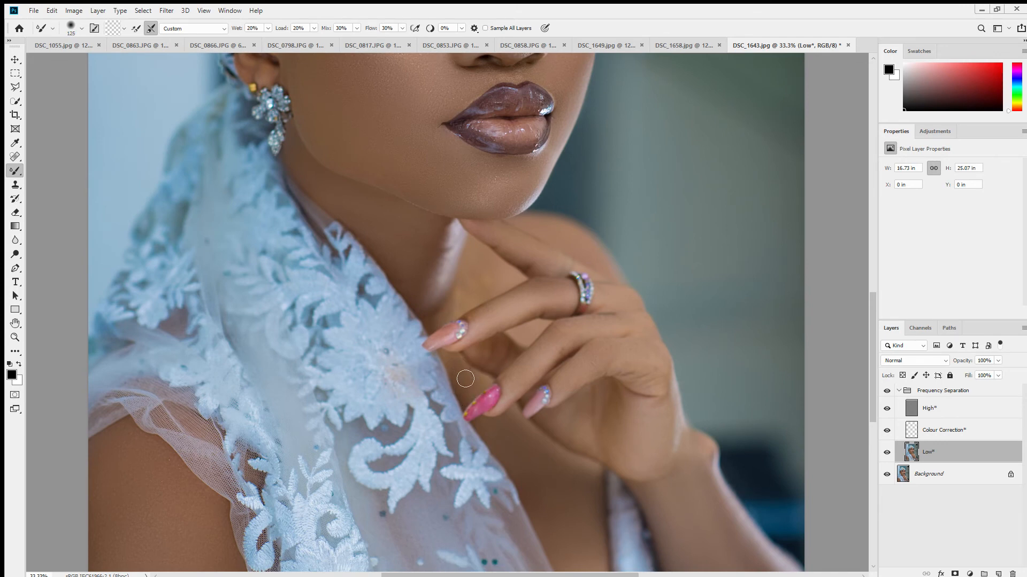
key("bracketright")
key("bracketright")
key("bracketright")
key("bracketleft")
- Blend the broad cheek and face tones at the 12.5% overview, using the Mixer Brush enlarged to about 400 px
key("z")
left_click(516, 263, "alt")
left_click(516, 263, "alt")
left_click(516, 263, "alt")
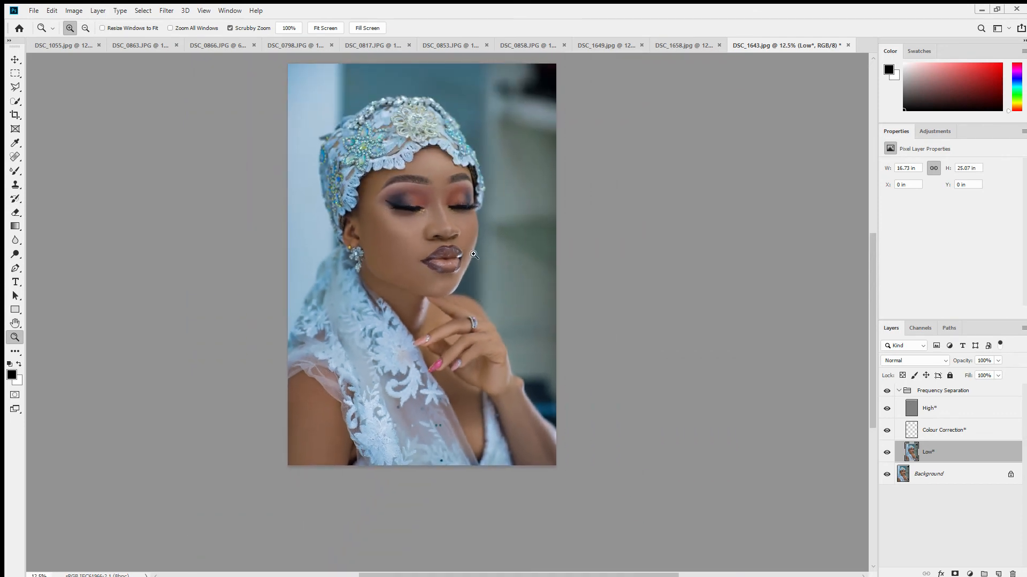
key("b")
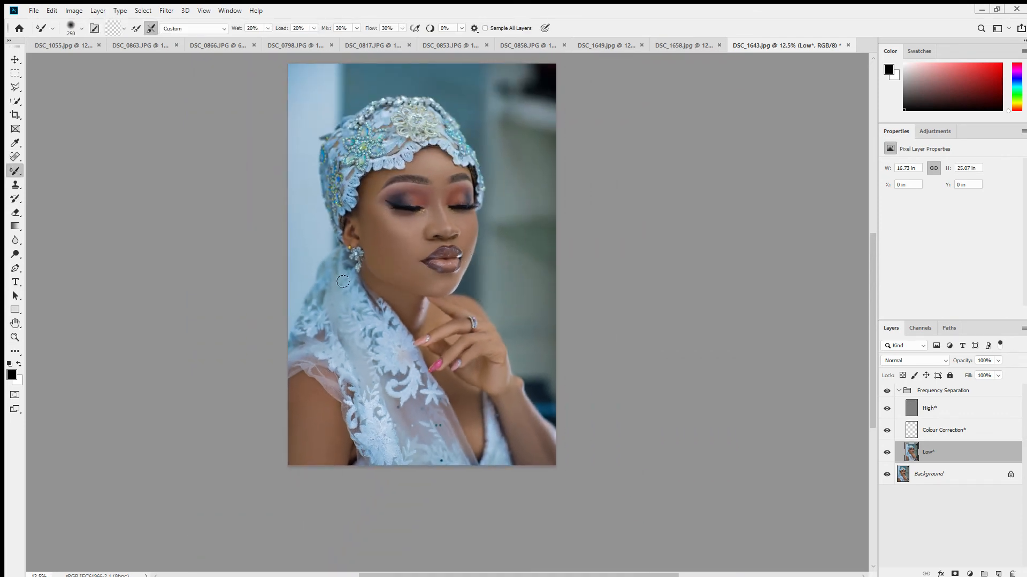
key("bracketright")
key("bracketleft")
key("bracketright")
key("bracketright")
key("bracketright")
key("bracketright")
left_click_drag(388, 259, 407, 278)
key("bracketleft")
key("bracketright")
key("bracketright")
- Compare the retouched skin with the original by repeatedly hiding and showing the Frequency Separation group
key("z")
left_click_drag(402, 245, 425, 243)
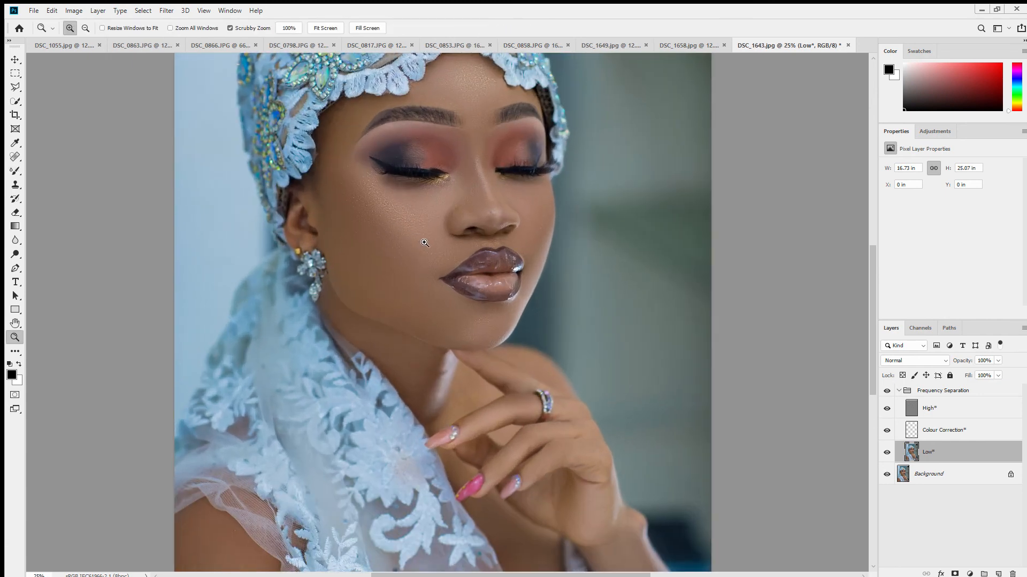
left_click(886, 391)
left_click(886, 391)
left_click(886, 392)
left_click(886, 391)
left_click(886, 391)
left_click(886, 392)
left_click(886, 391)
left_click(886, 391)
left_click(886, 391)
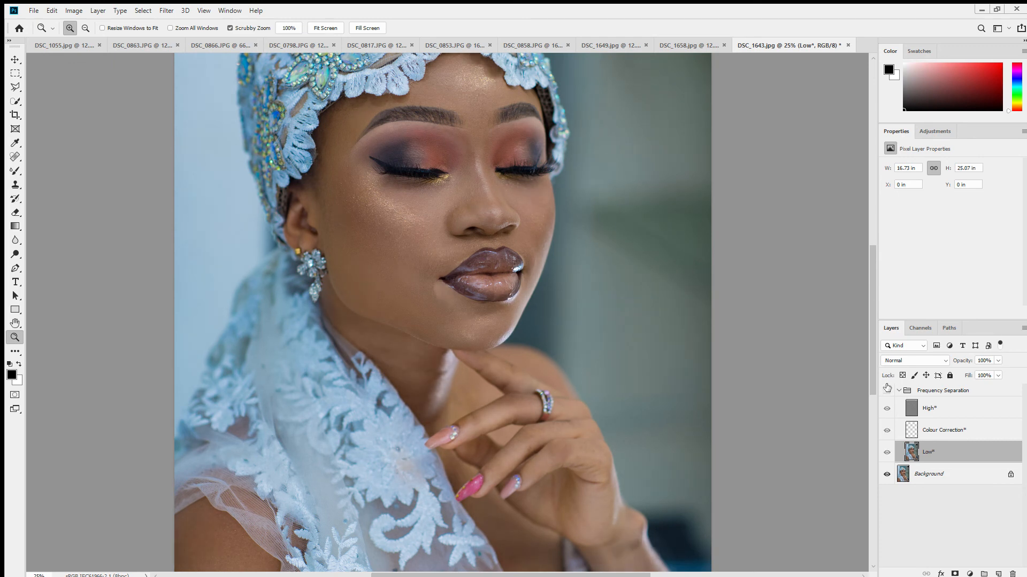
left_click(886, 390)
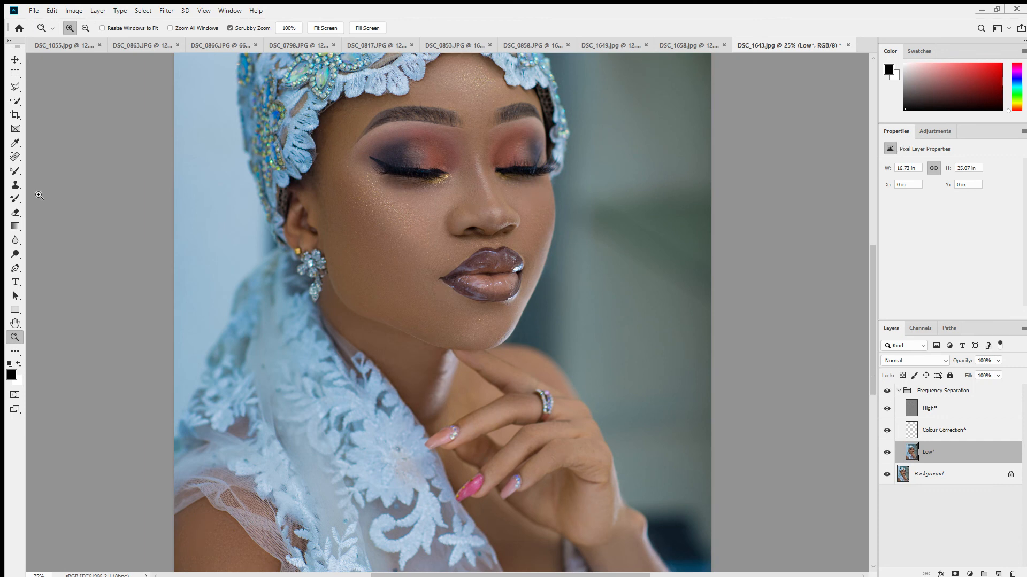
left_click(9, 173)
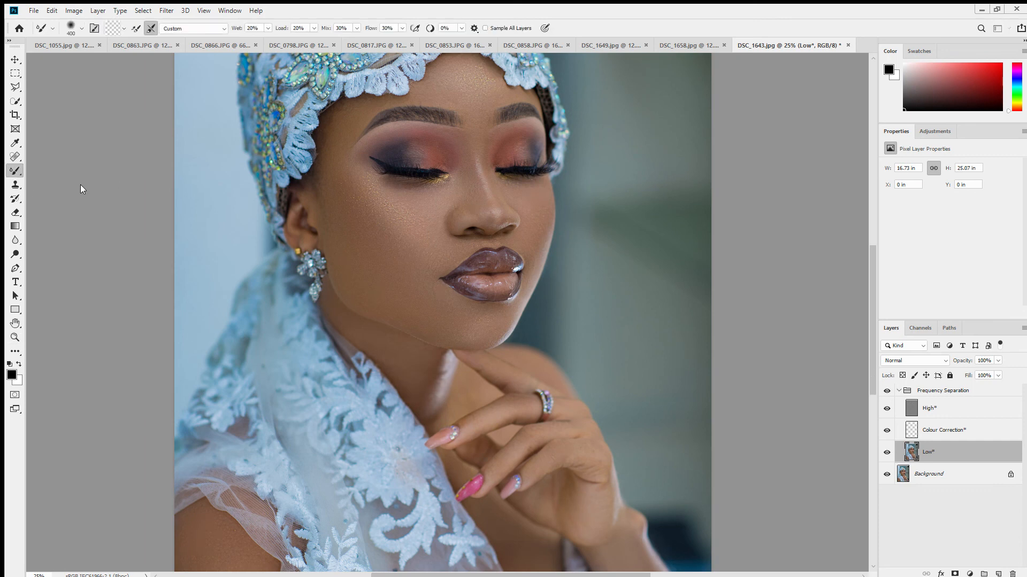
key("z")
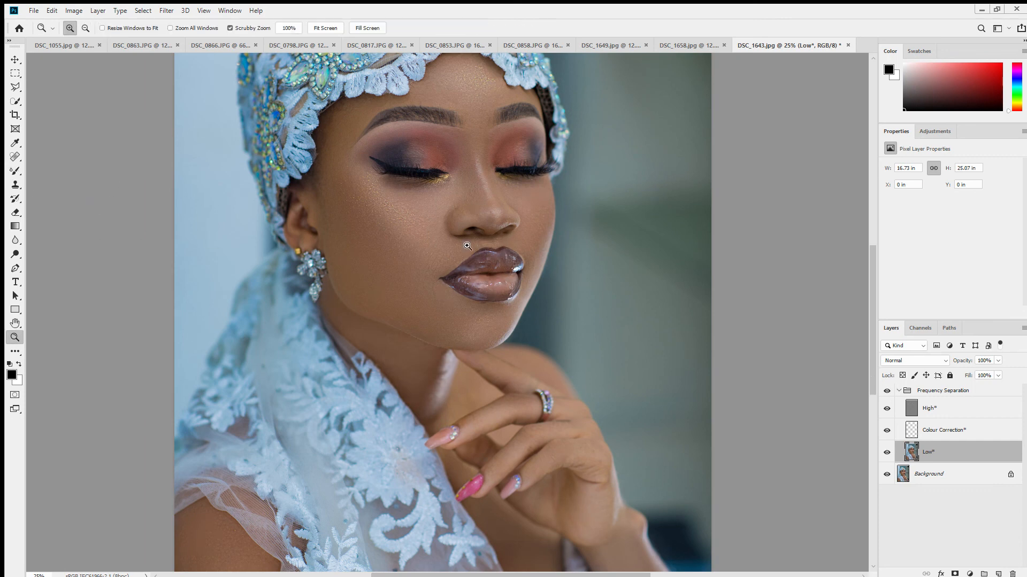
left_click(455, 245, "alt")
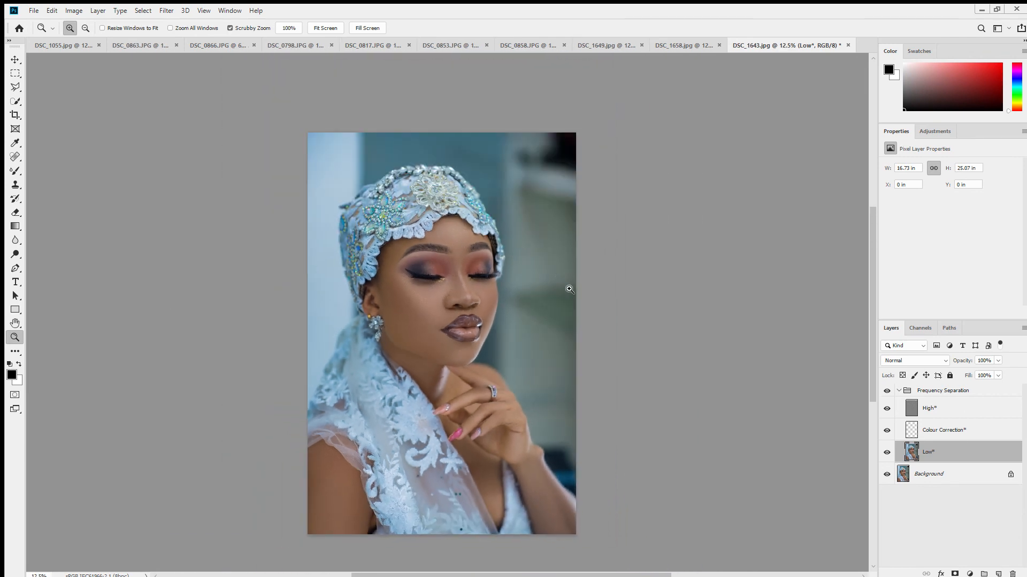
- Merge the Frequency Separation group into one layer and merge it down into the Background
left_click(954, 390)
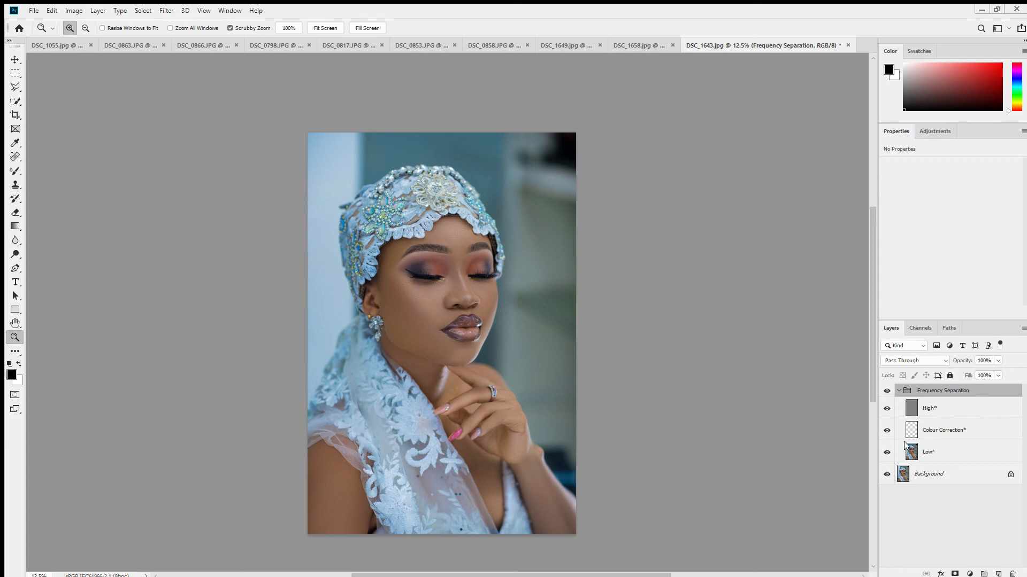
key("ctrl+e")
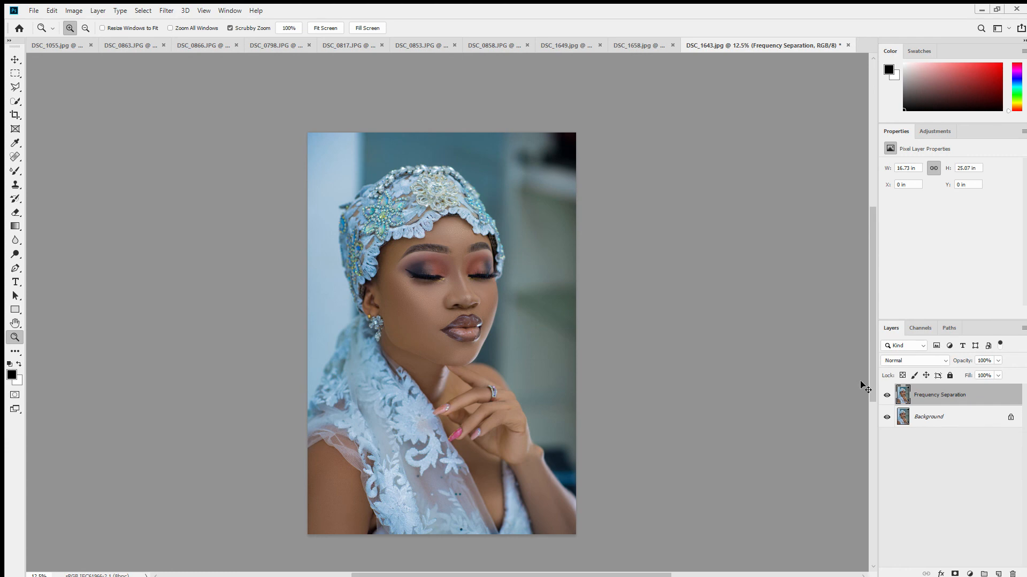
key("ctrl+e")
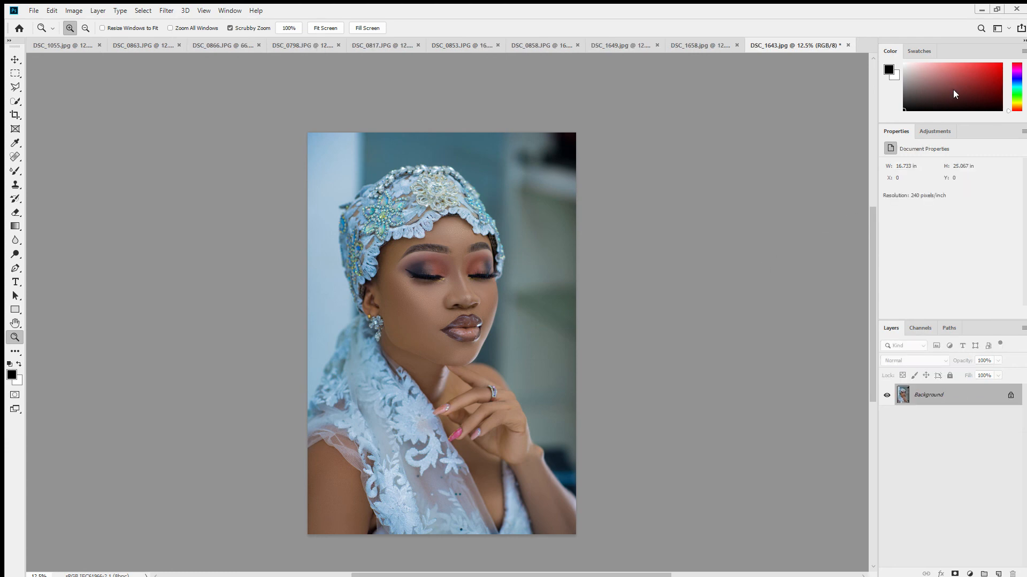